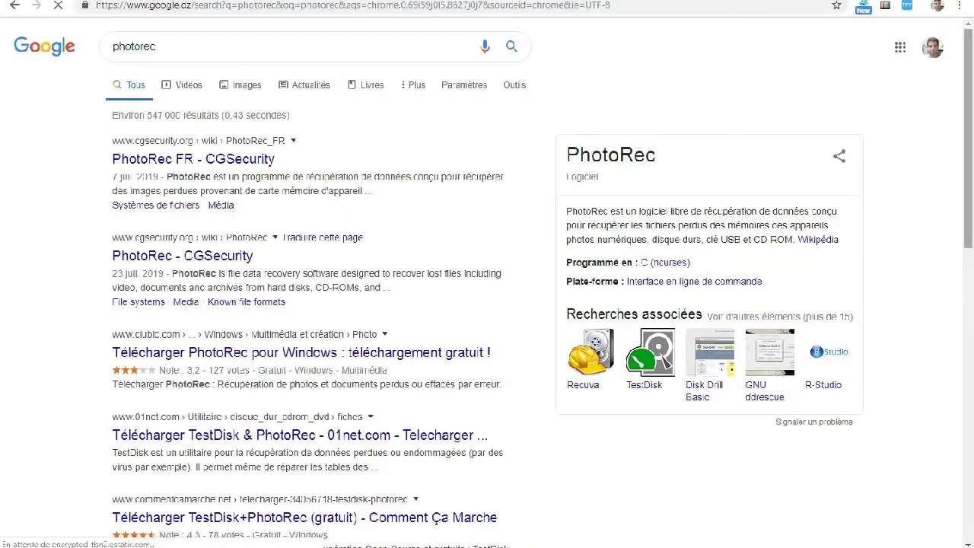
# - Download TestDisk+PhotoRec from the Comment Ça Marche result in the photorec search
pyautogui.scroll(-3, 487, 304)
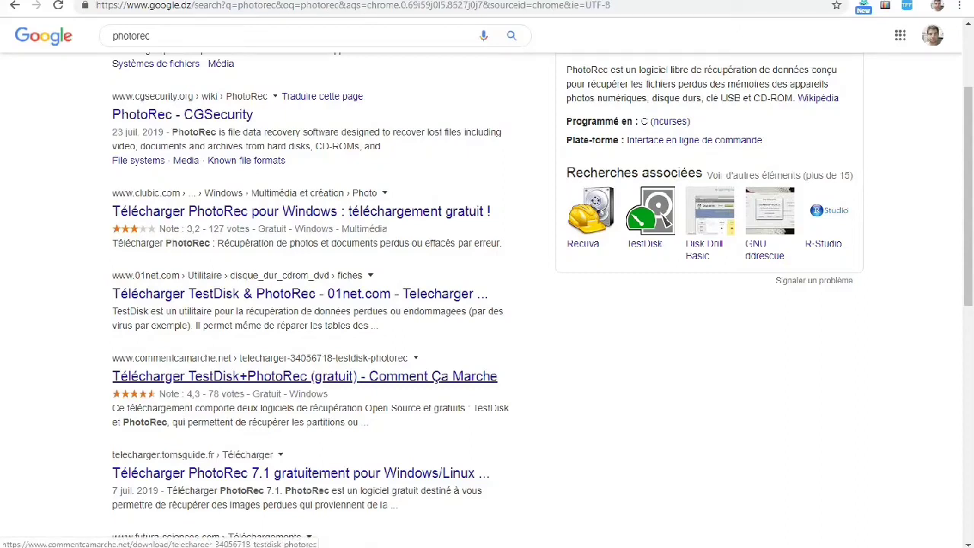
pyautogui.click(301, 211)
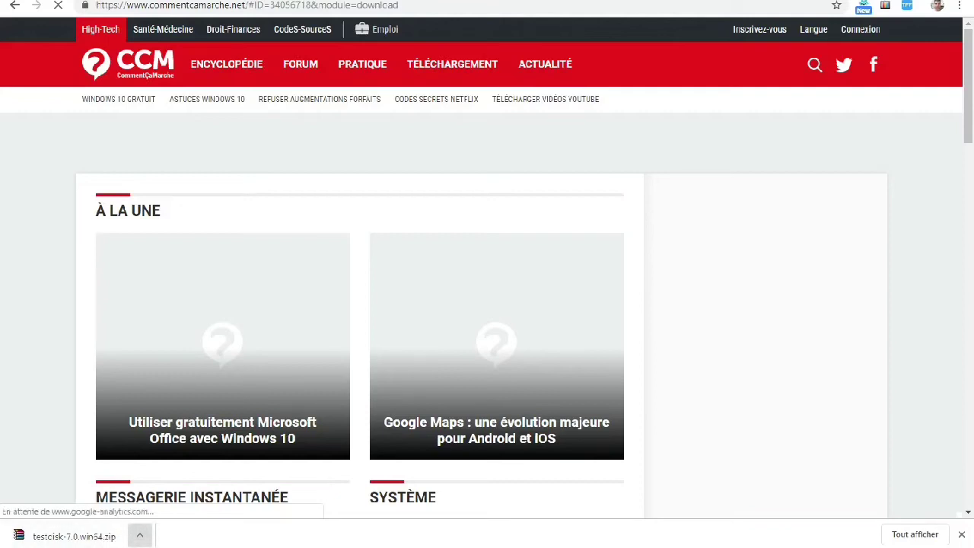
# - Show the downloaded testdisk-7.0.win64 archive in its folder and extract it in place
pyautogui.click(139, 536)
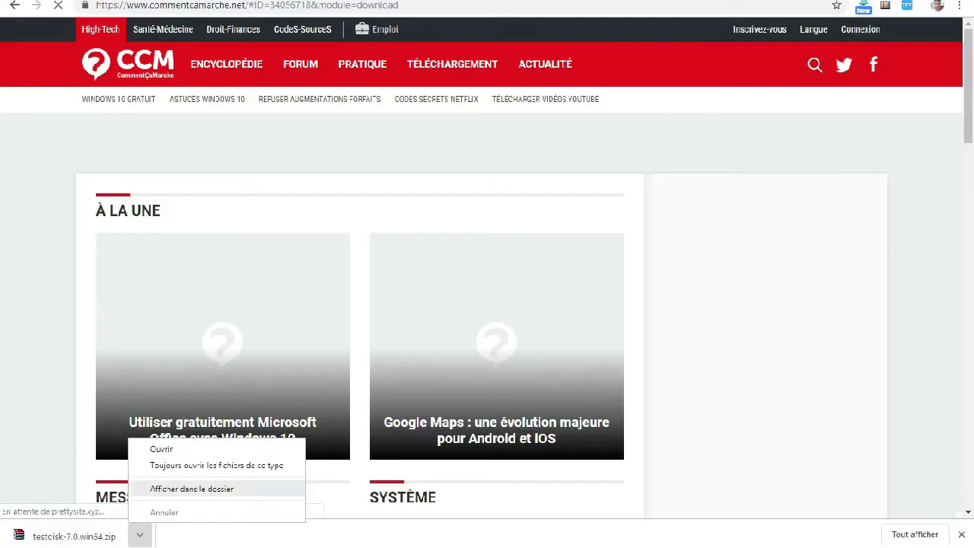
pyautogui.click(192, 489)
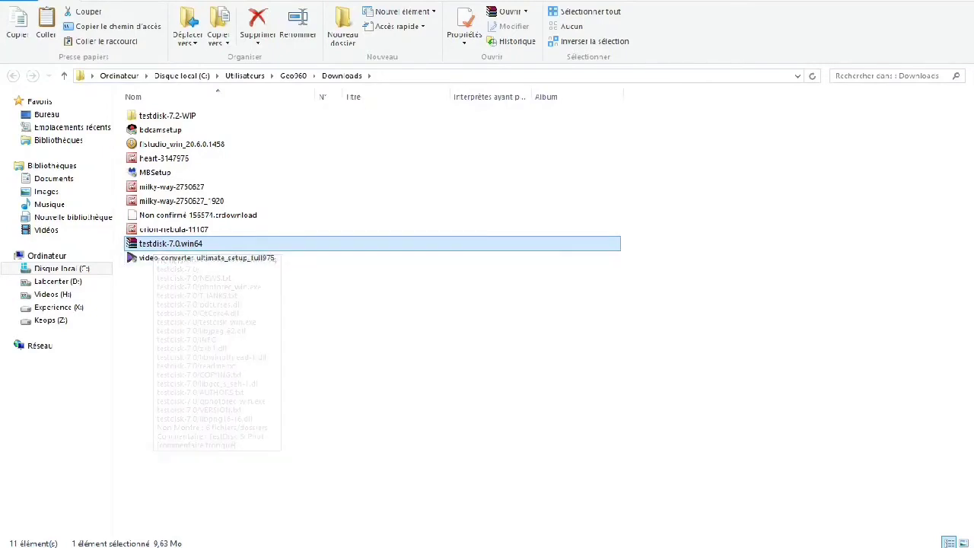
pyautogui.rightClick(162, 243)
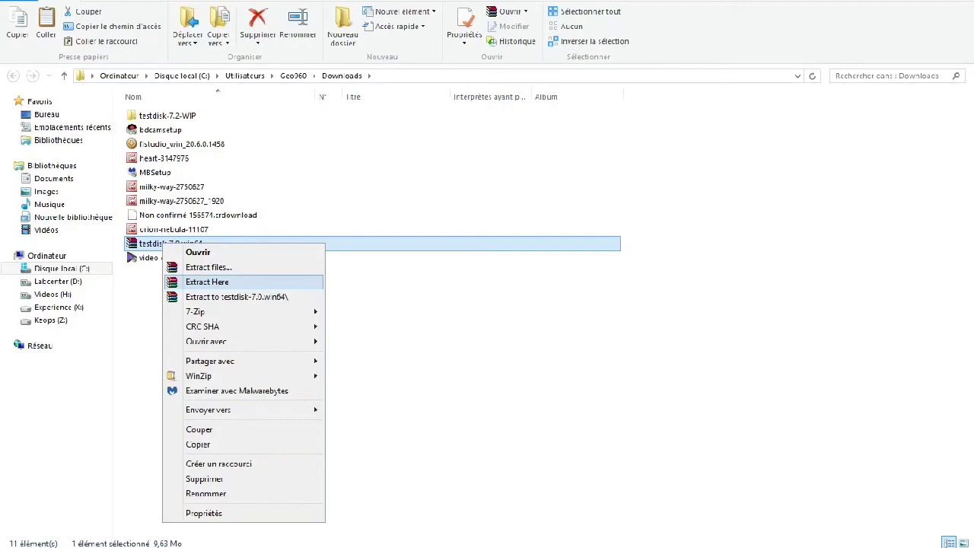
pyautogui.press('Return')
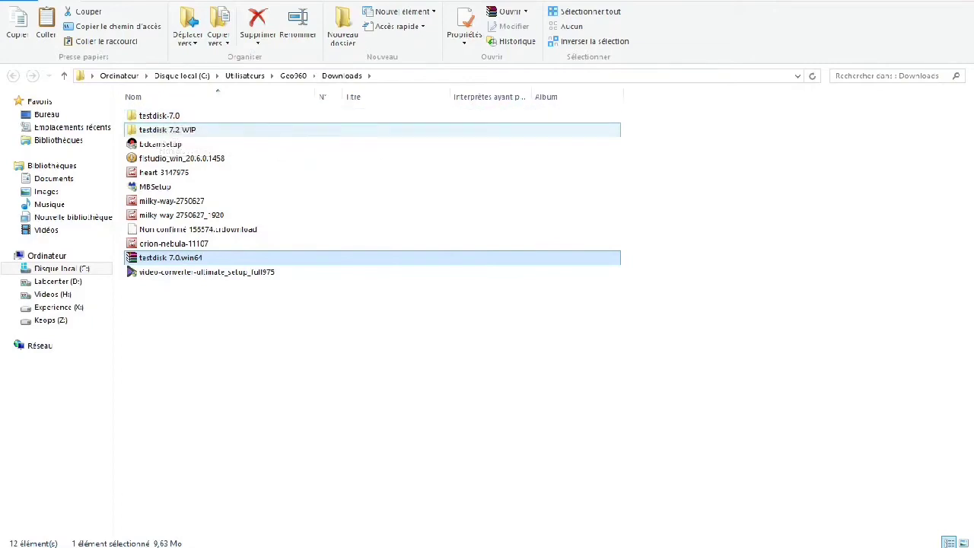
# - Create a desktop shortcut to the photorec_win application in the testdisk-7.2-WIP folder
pyautogui.doubleClick(221, 129)
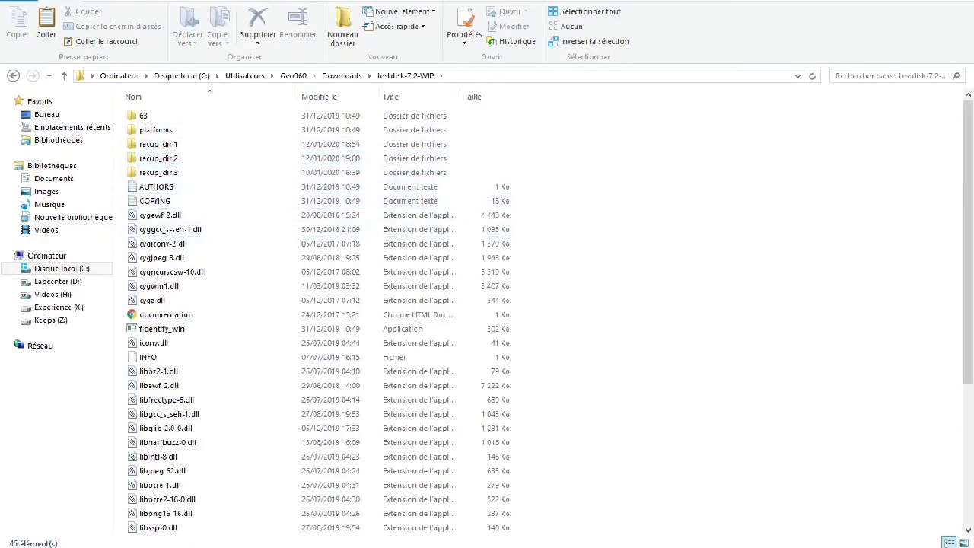
pyautogui.scroll(-5, 968, 304)
pyautogui.scroll(5, 533, 319)
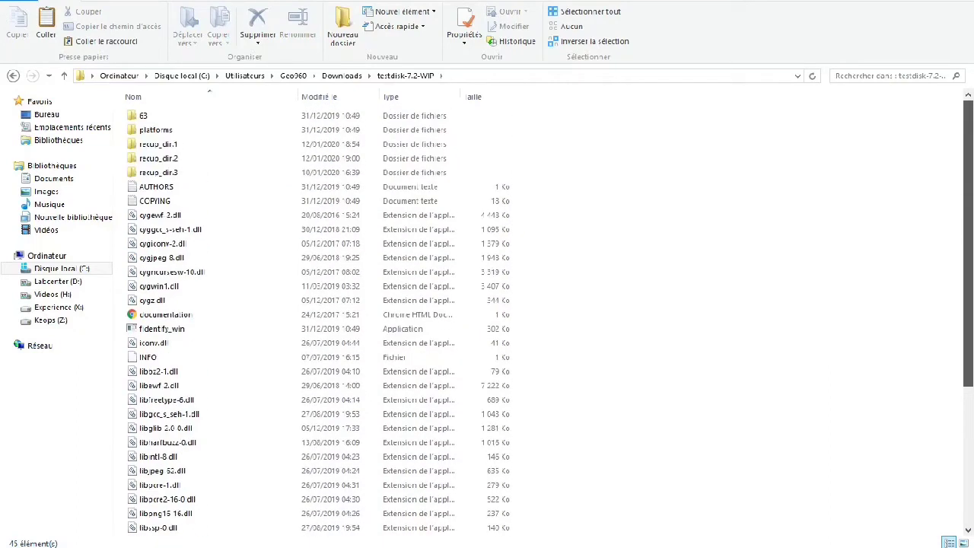
pyautogui.scroll(-5, 308, 403)
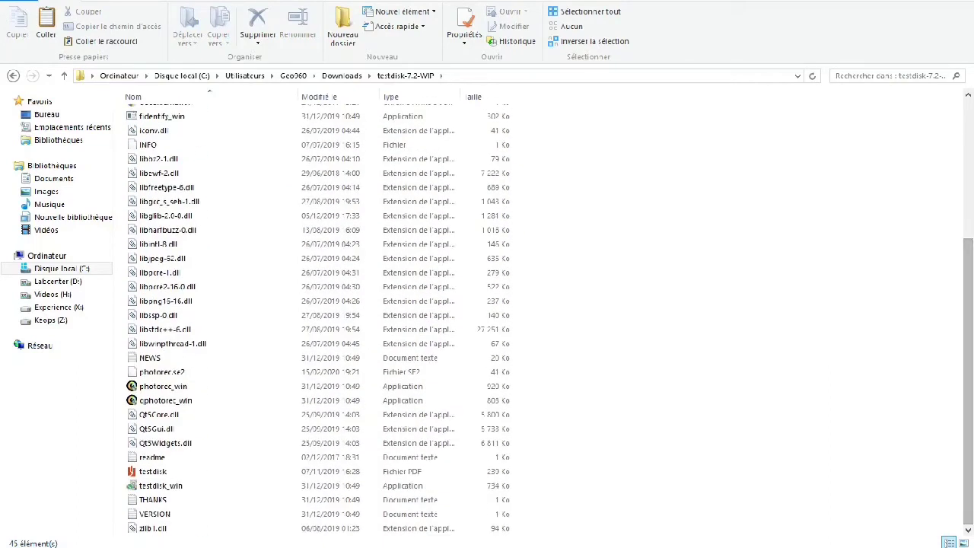
pyautogui.click(164, 386)
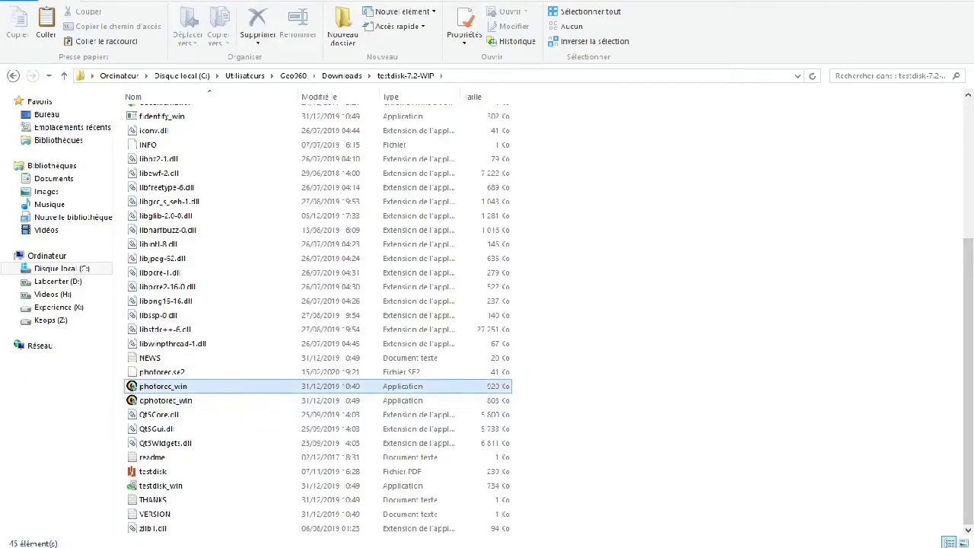
pyautogui.rightClick(144, 386)
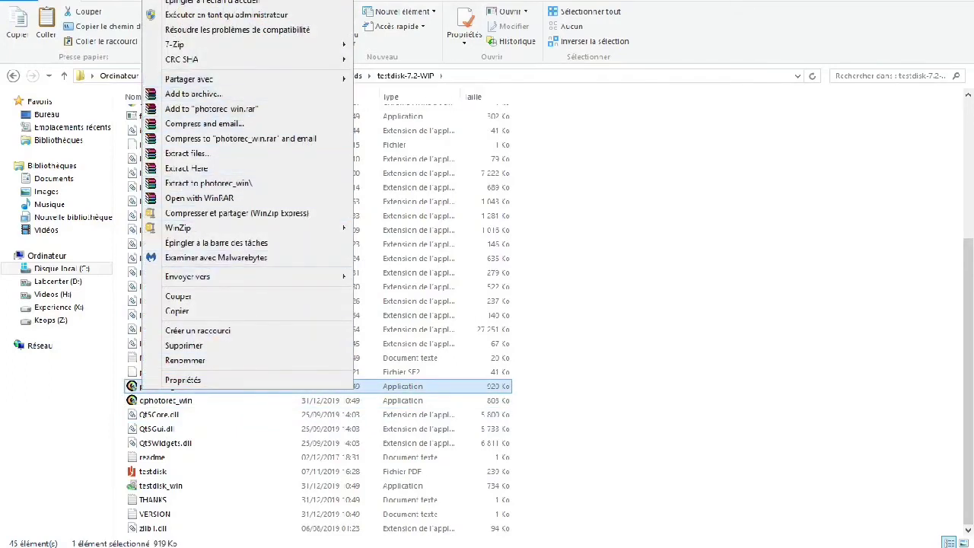
pyautogui.moveTo(228, 276)
pyautogui.click(422, 276)
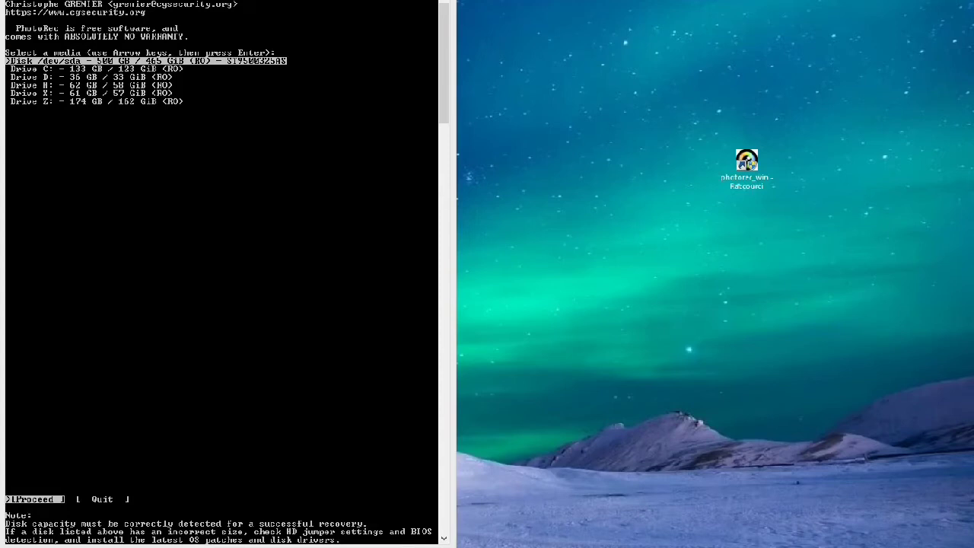
# - Choose Drive H: (62 GB) as the media in the PhotoRec console and proceed
pyautogui.hotkey('alt', 'Tab')
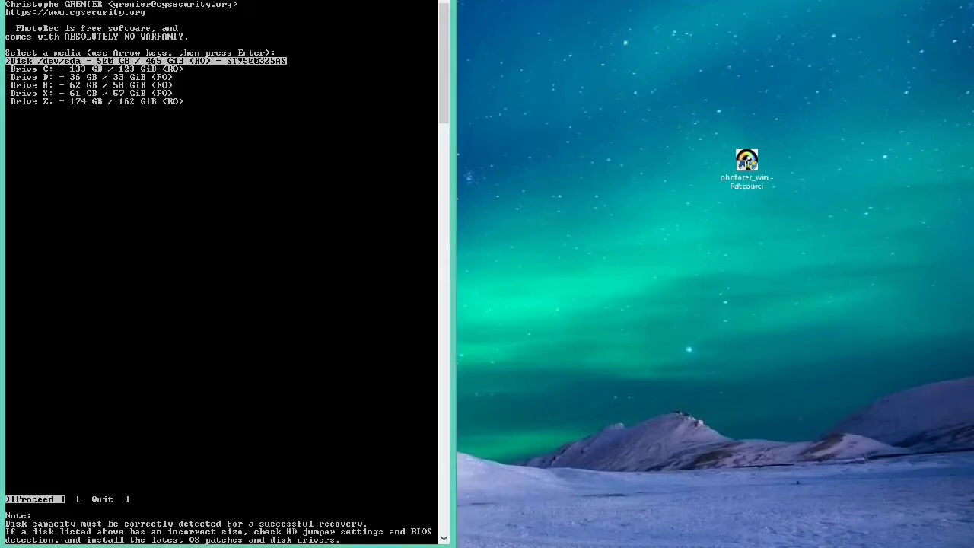
pyautogui.press('Down')
pyautogui.press('Down')
pyautogui.press('Down')
pyautogui.press('Down')
pyautogui.press('Down')
pyautogui.press('Up')
pyautogui.press('Up')
pyautogui.press('Up')
pyautogui.press('Up')
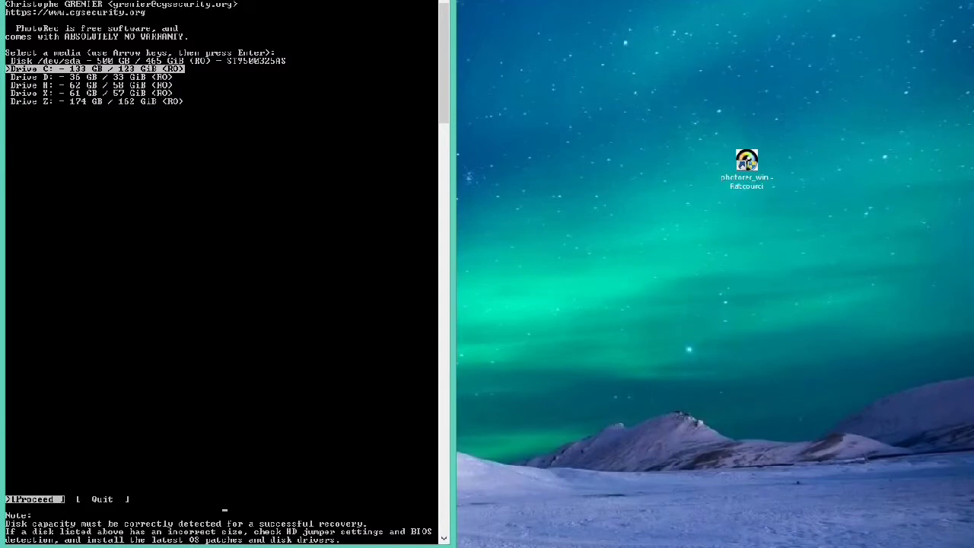
pyautogui.press('Down')
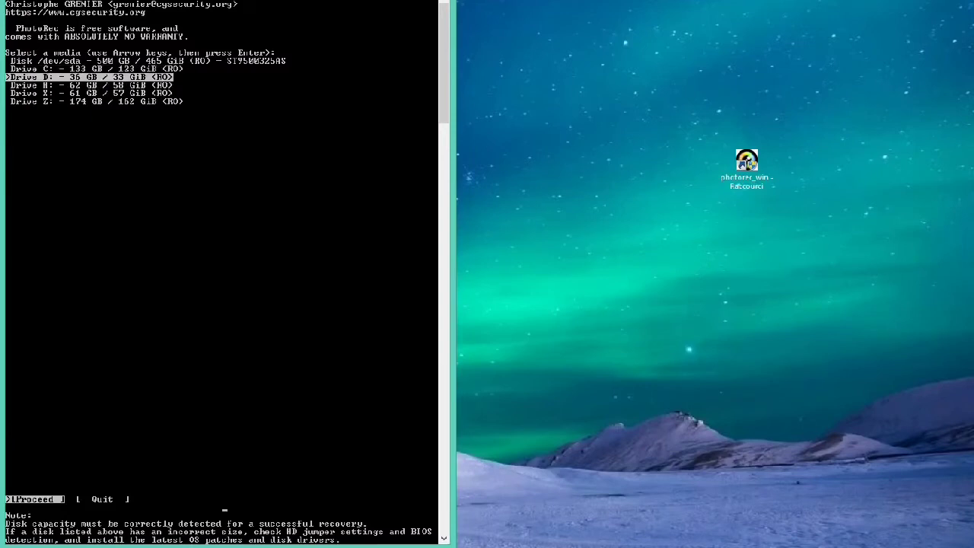
pyautogui.press('Down')
pyautogui.press('Up')
pyautogui.press('Down')
pyautogui.press('Up')
pyautogui.press('Up')
pyautogui.press('Down')
pyautogui.press('Down')
pyautogui.press('Up')
pyautogui.press('Down')
pyautogui.press('Up')
pyautogui.press('Down')
pyautogui.press('Up')
pyautogui.press('Down')
pyautogui.press('Up')
pyautogui.press('Down')
pyautogui.press('Down')
pyautogui.press('Up')
pyautogui.press('Up')
pyautogui.press('Down')
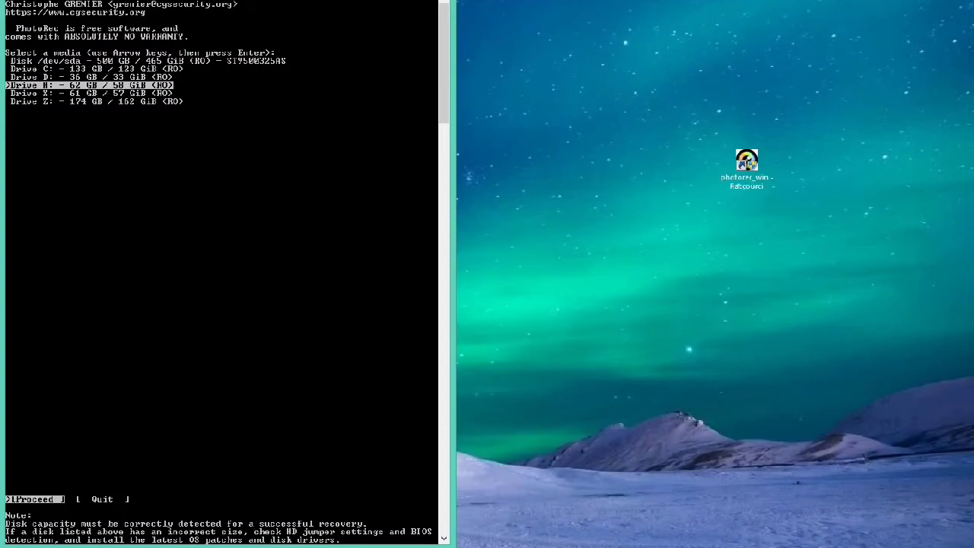
pyautogui.press('Return')
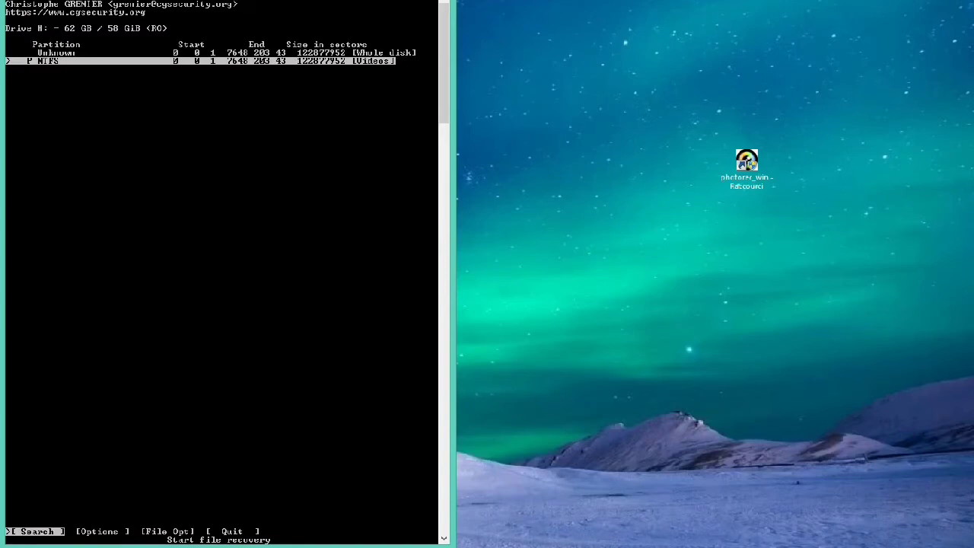
# - Set up recovery of the NTFS Videos partition with the Other filesystem type and extraction from the whole partition
pyautogui.press('Return')
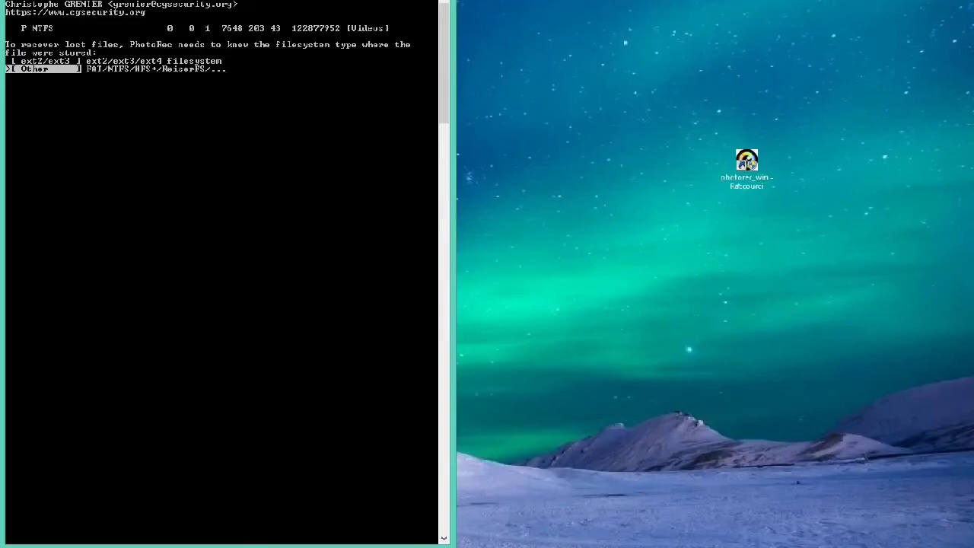
pyautogui.press('Up')
pyautogui.press('Down')
pyautogui.press('Up')
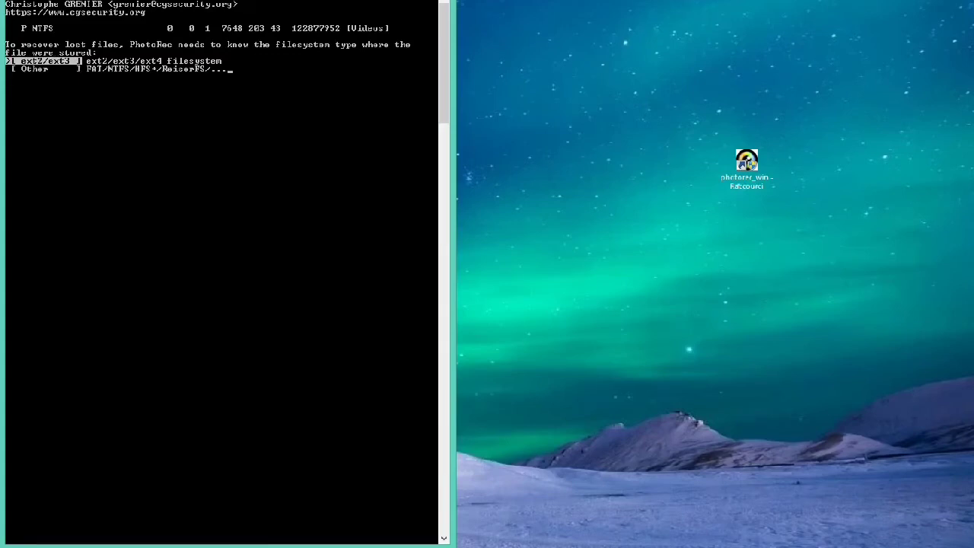
pyautogui.press('Down')
pyautogui.press('Up')
pyautogui.press('Down')
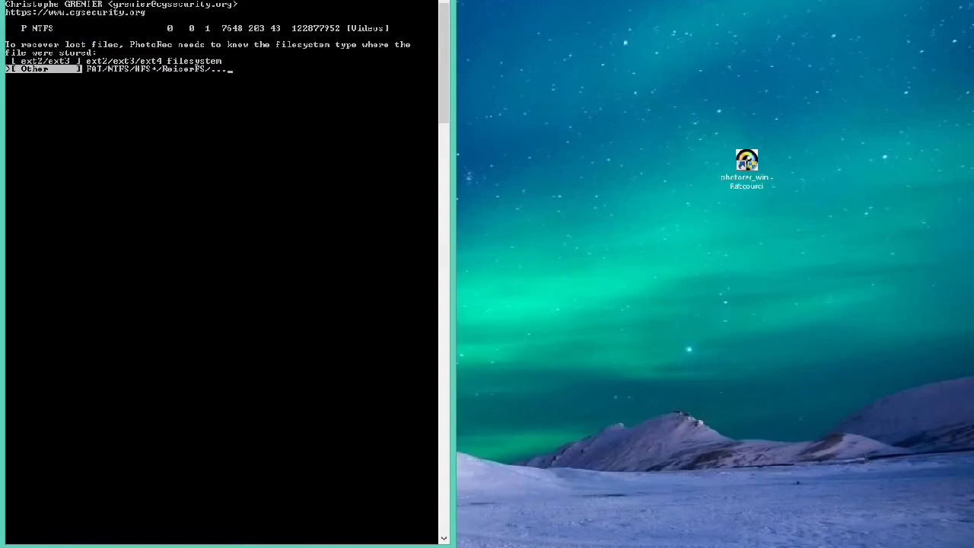
pyautogui.press('Return')
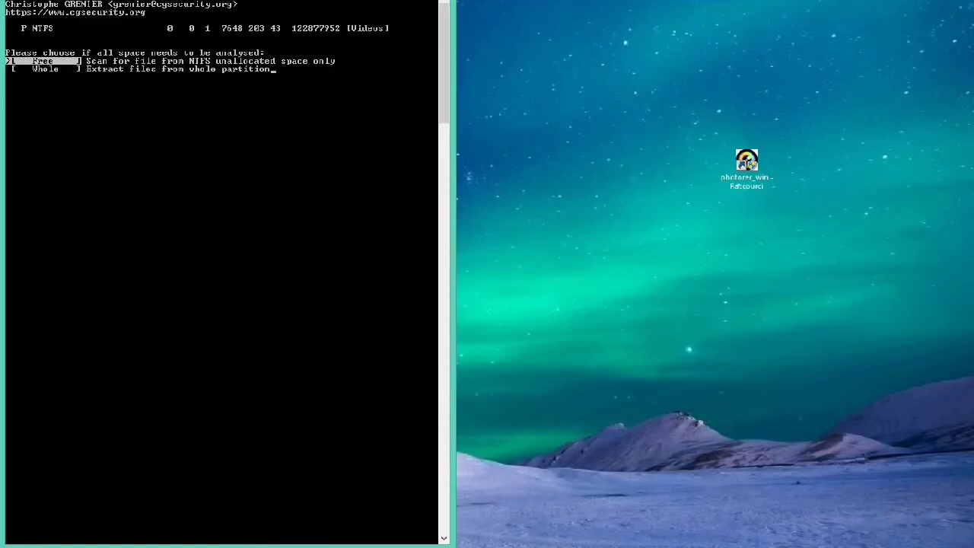
pyautogui.press('Down')
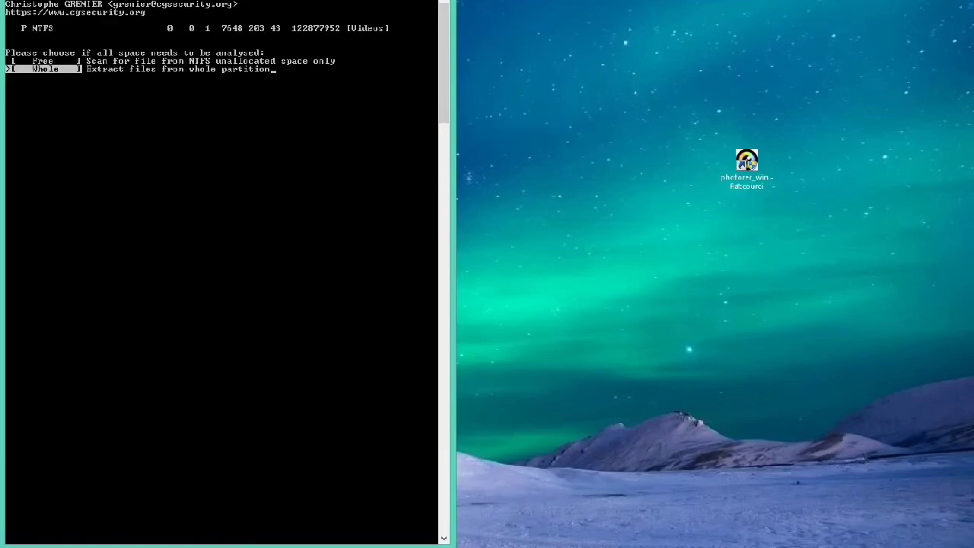
pyautogui.press('Return')
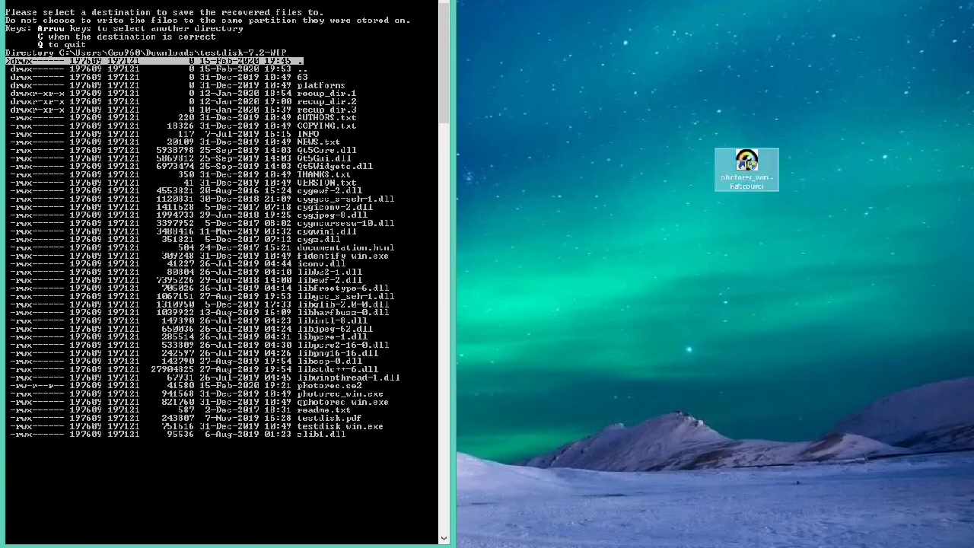
# - Examine the existing recup_dir folders at the PhotoRec shortcut's file location and minimize the folder window
pyautogui.rightClick(743, 167)
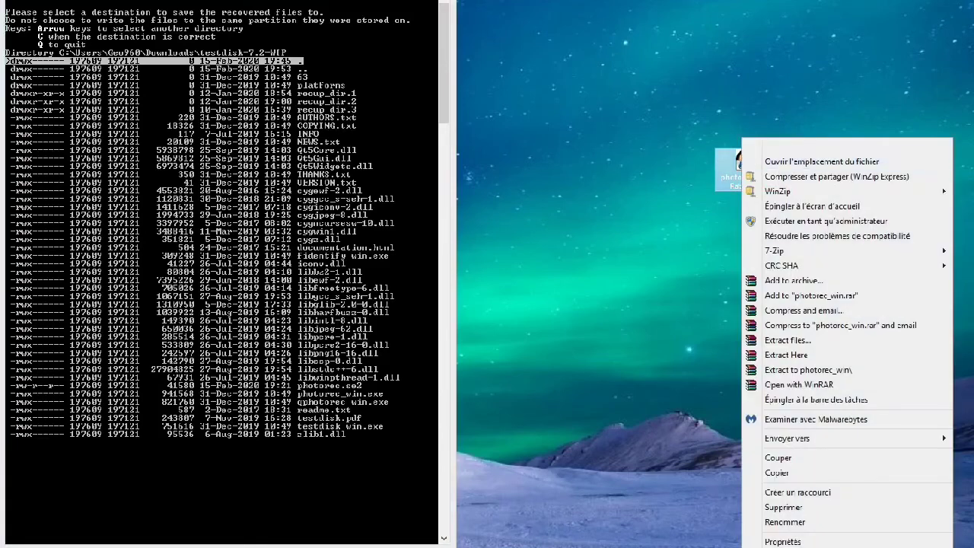
pyautogui.click(822, 161)
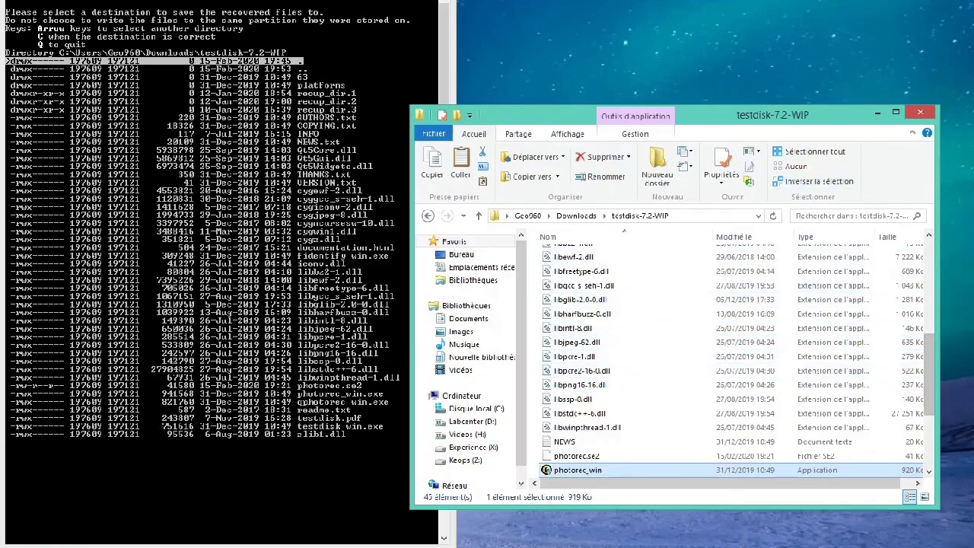
pyautogui.scroll(8, 735, 358)
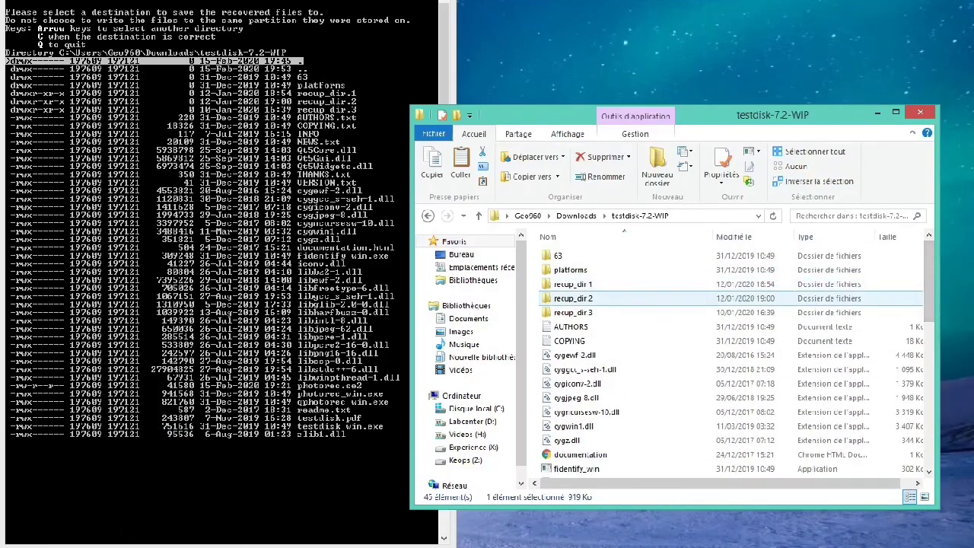
pyautogui.click(570, 285)
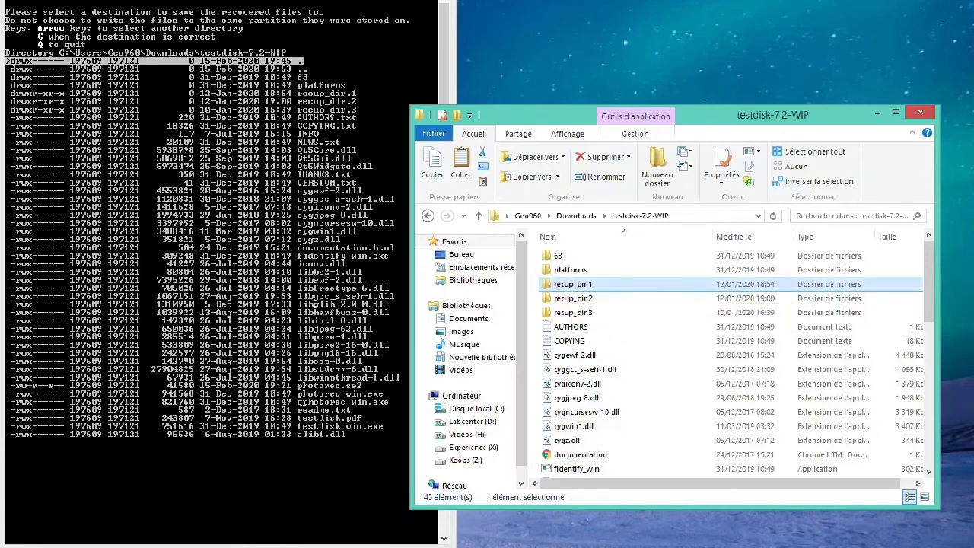
pyautogui.click(571, 297)
pyautogui.click(571, 285)
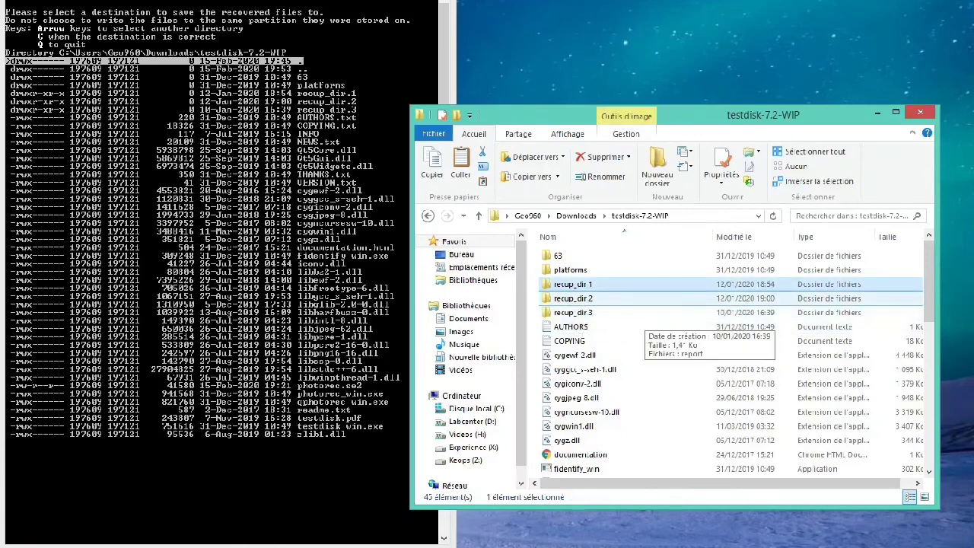
pyautogui.click(638, 313)
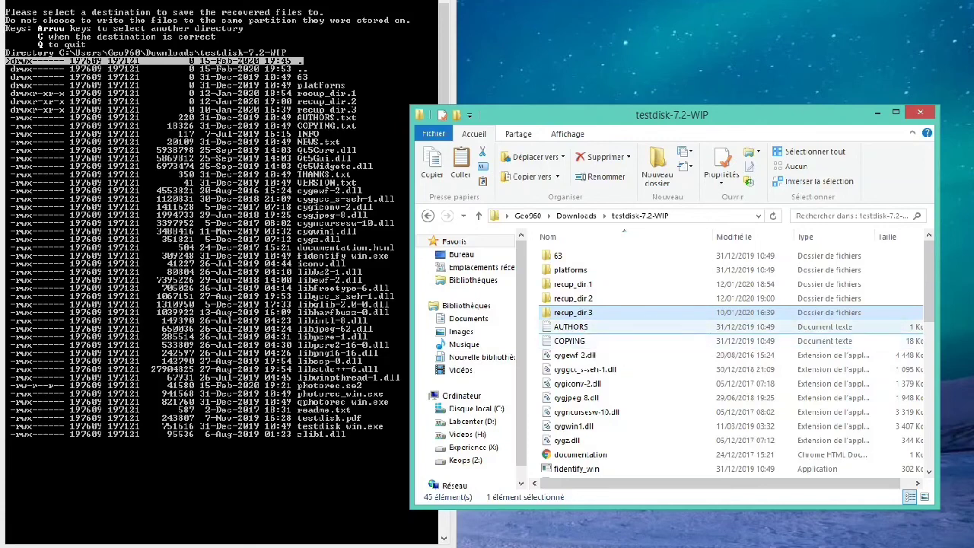
pyautogui.hotkey('alt', 'Tab')
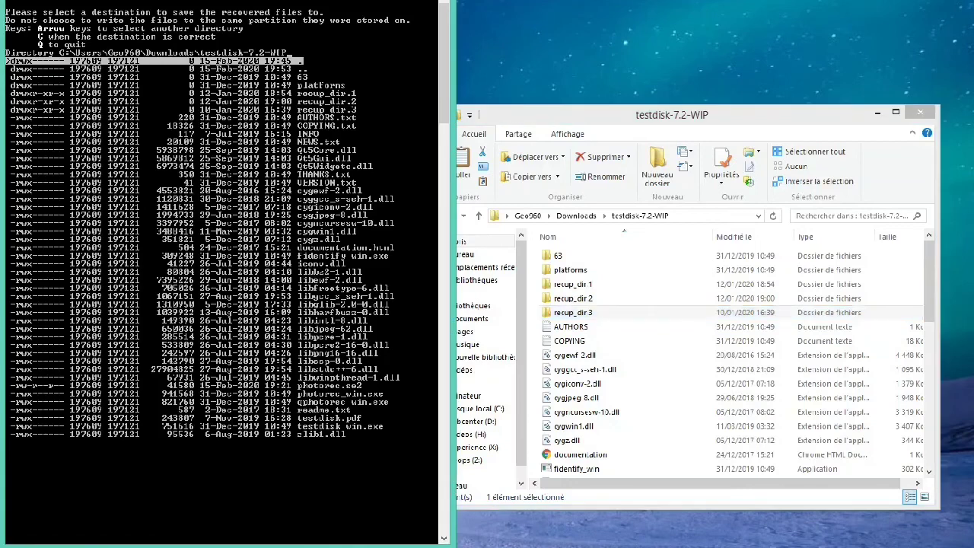
pyautogui.hotkey('alt', 'Tab')
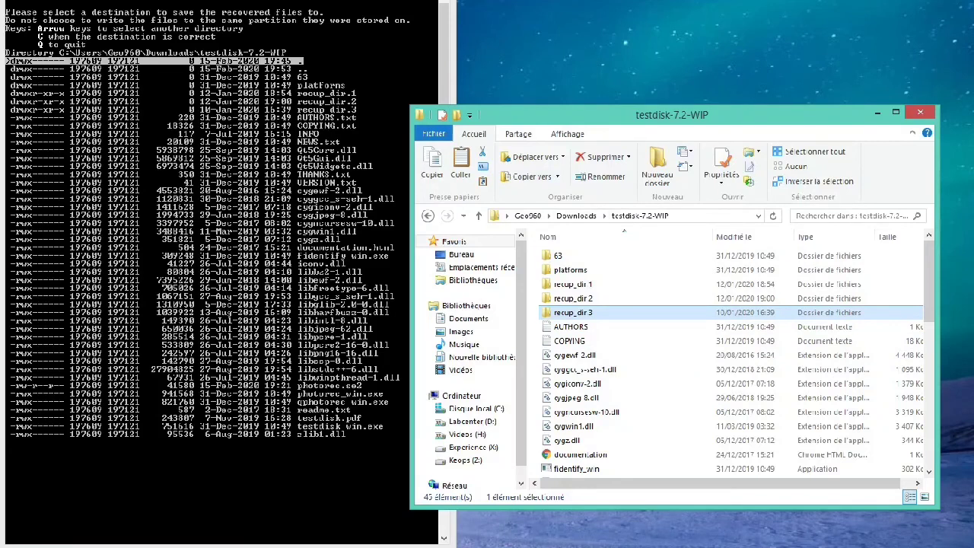
pyautogui.click(878, 112)
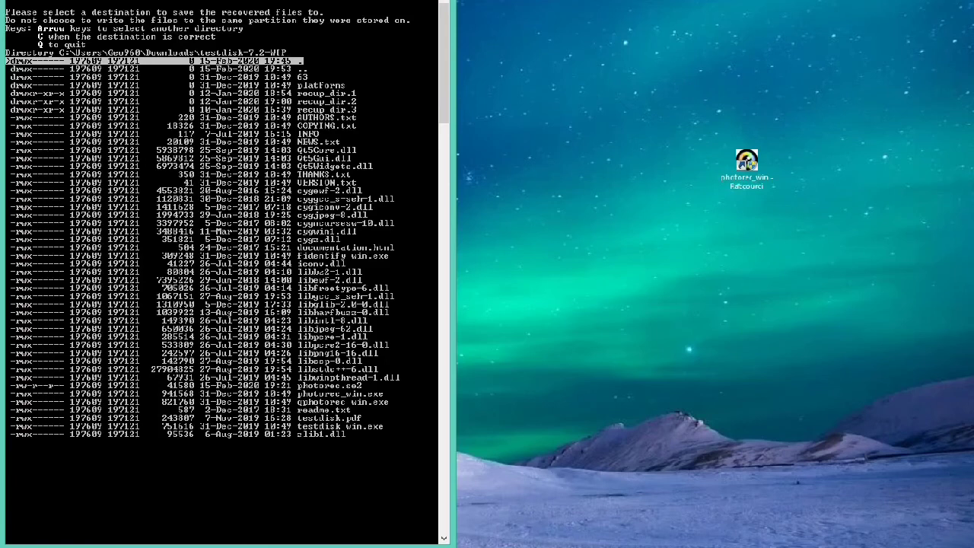
# - Accept the testdisk-7.2-WIP directory as the destination and start the recovery
pyautogui.press('c')
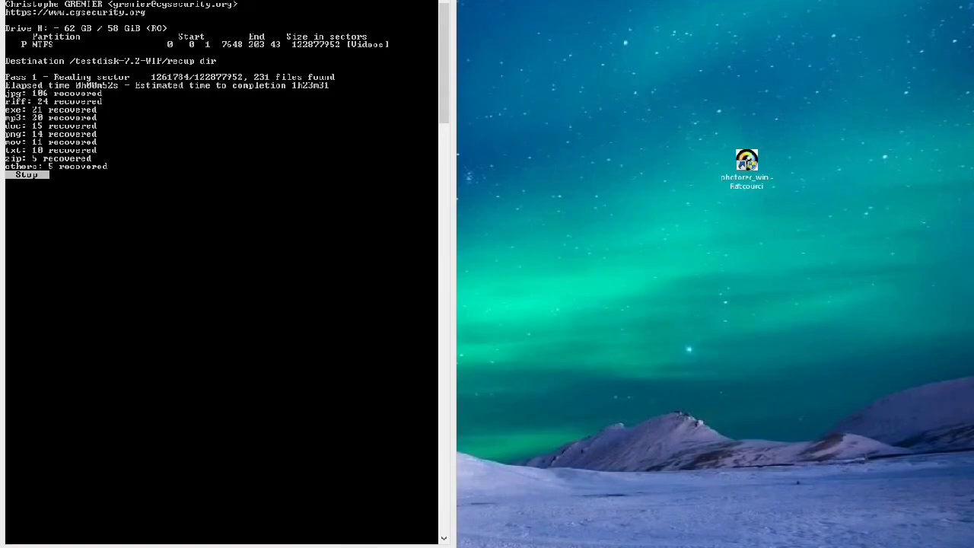
# - Open the PhotoRec shortcut's file location and select the recup_dir.4 folder
pyautogui.rightClick(739, 159)
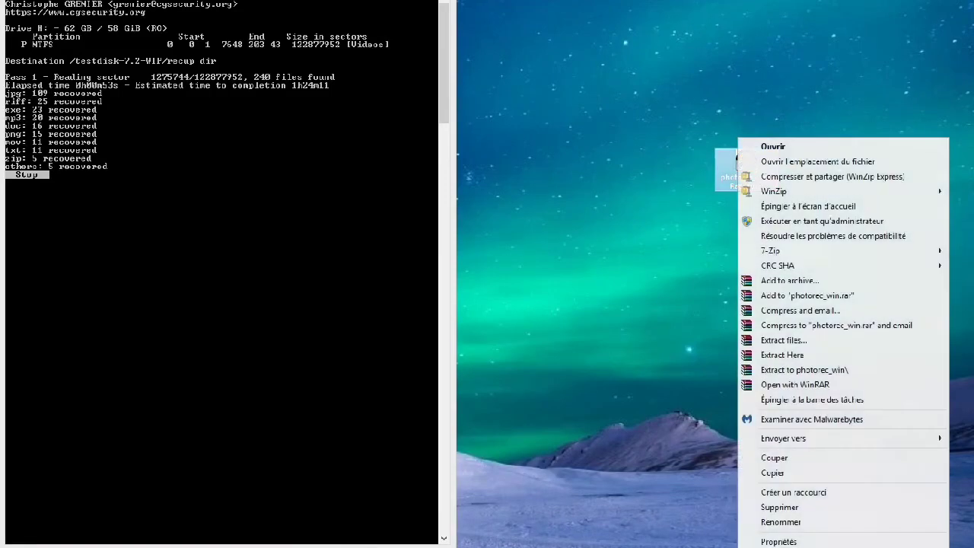
pyautogui.click(792, 161)
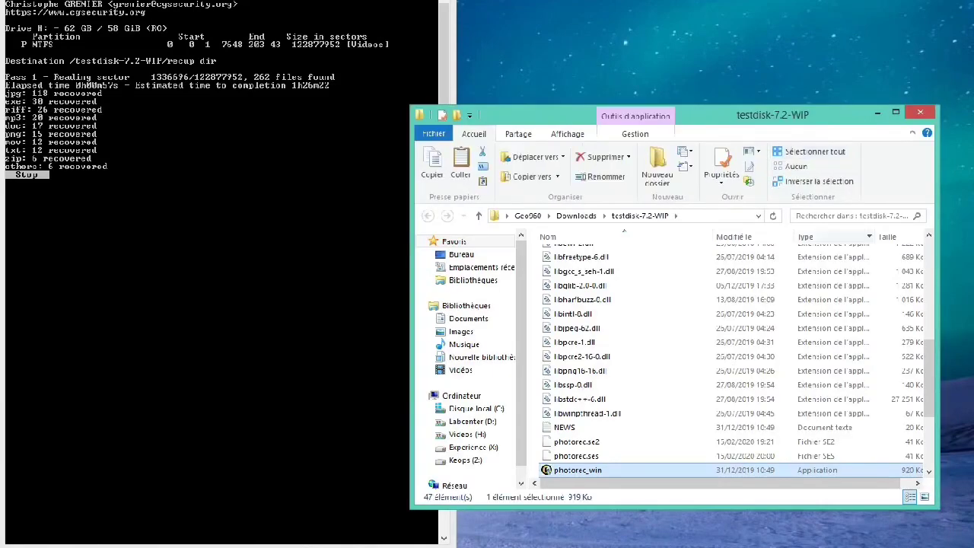
pyautogui.moveTo(930, 379); pyautogui.dragTo(929, 288)
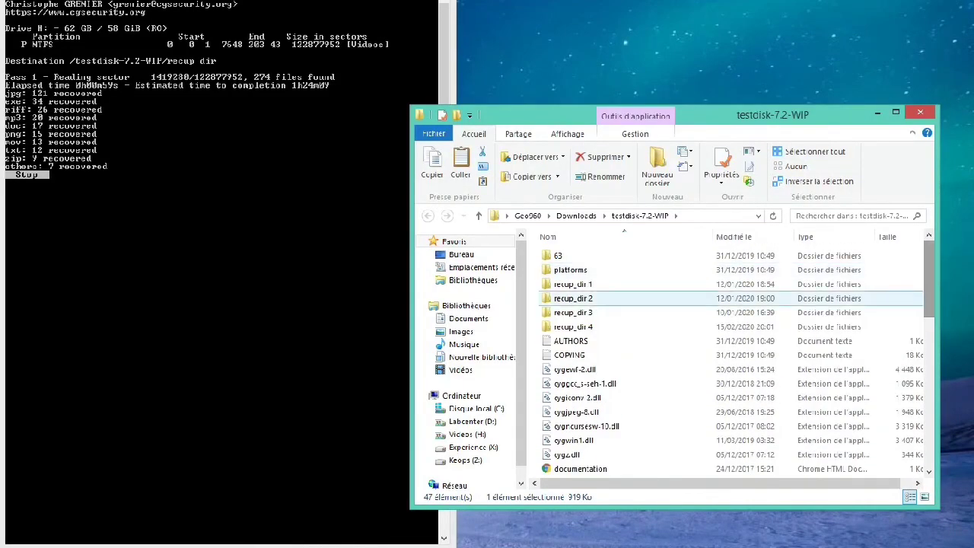
pyautogui.click(574, 327)
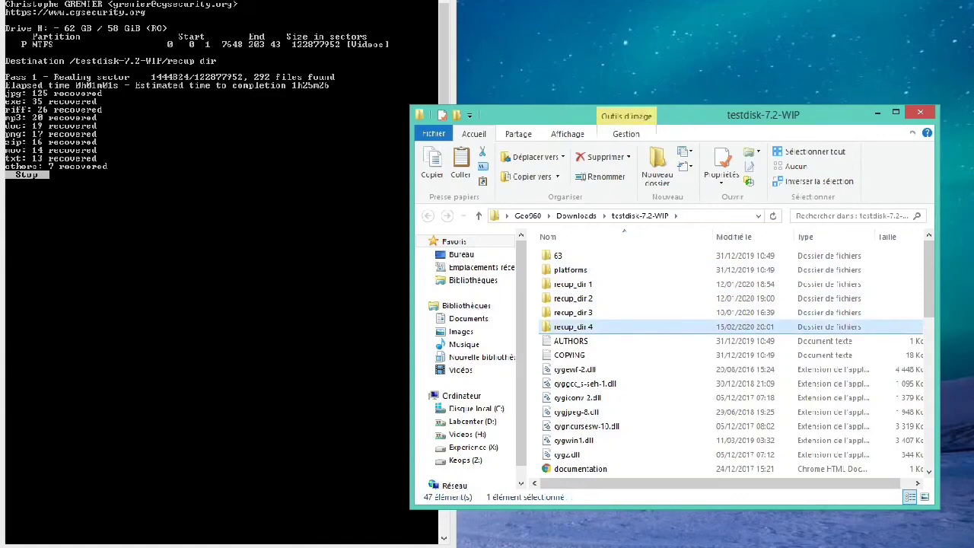